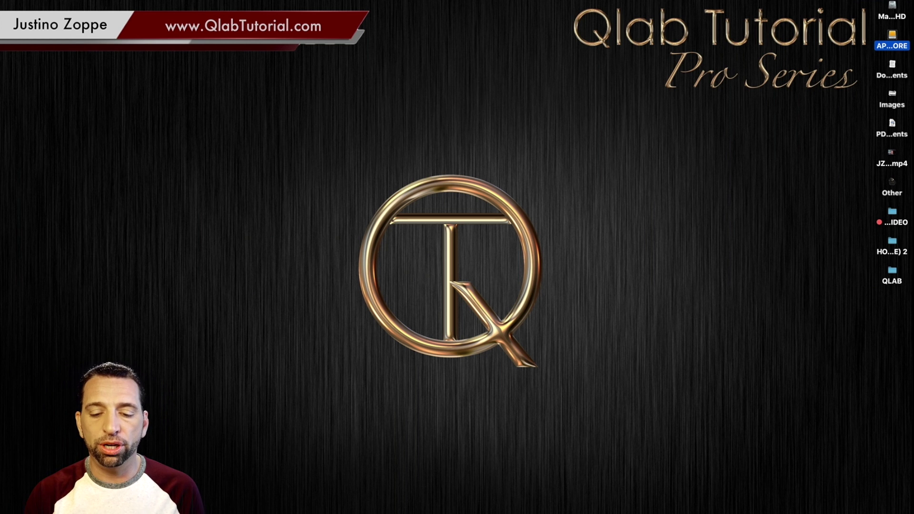
Launch QLab from the Dock to open the empty Main Cue List.
left_click(444, 512)
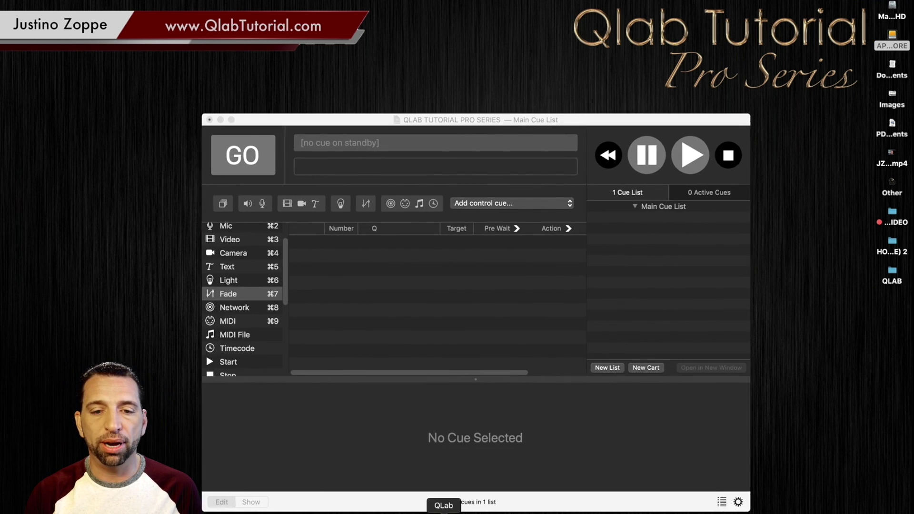
Drag Curtain 1920 from the QLAB VIDEO folder into the cue list as cue 1.
left_click_drag(365, 120, 414, 103)
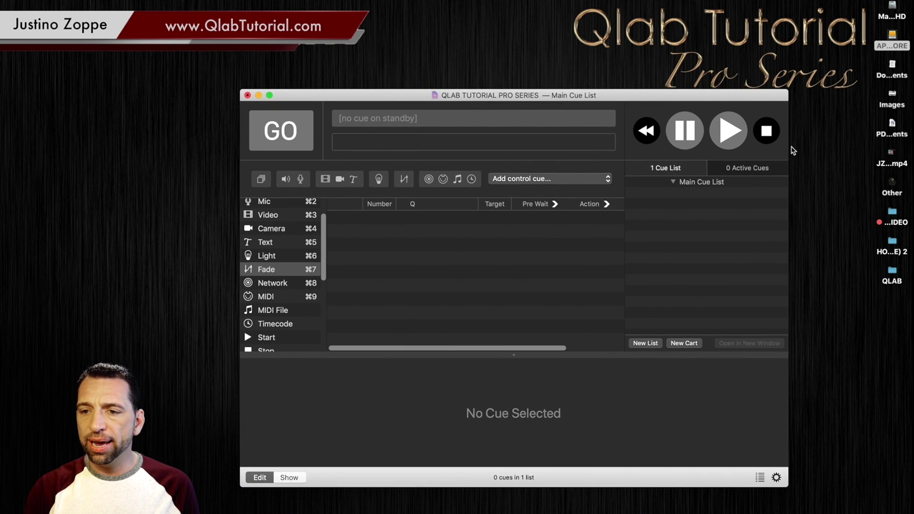
double_click(892, 214)
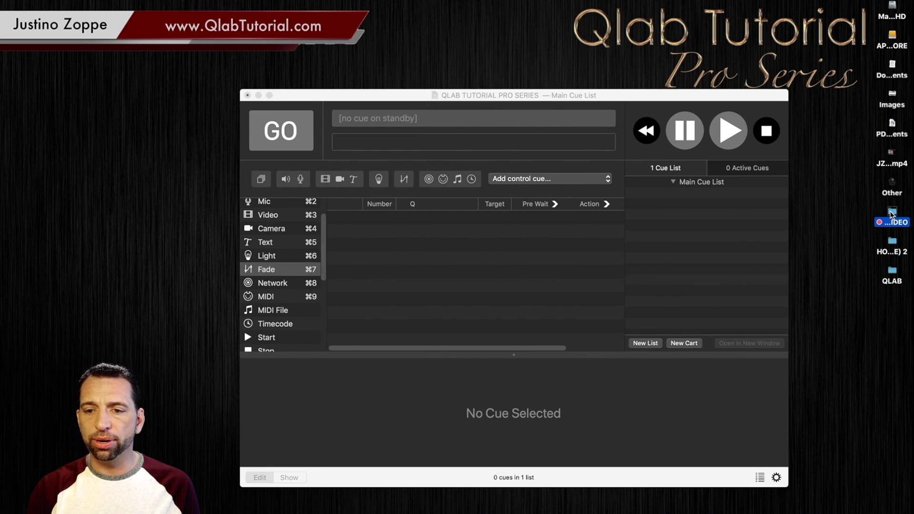
left_click_drag(519, 96, 658, 106)
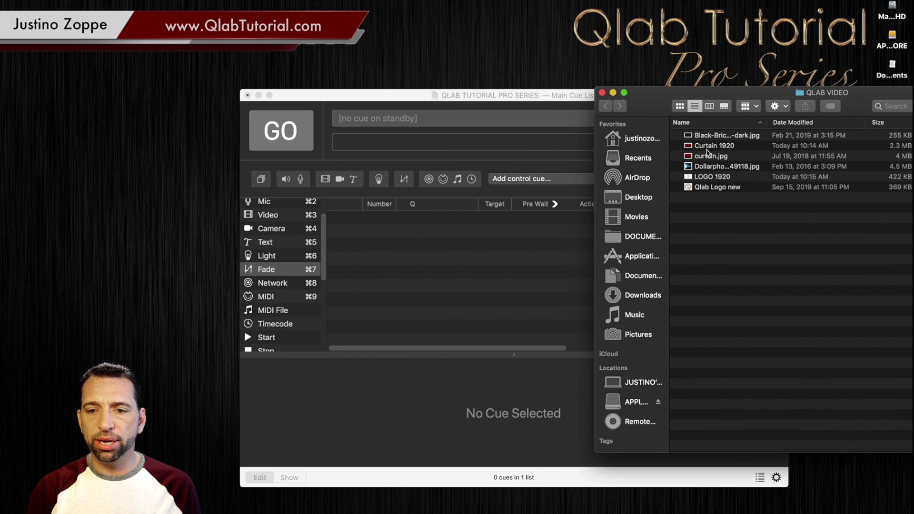
left_click(692, 148)
left_click_drag(661, 163, 487, 251)
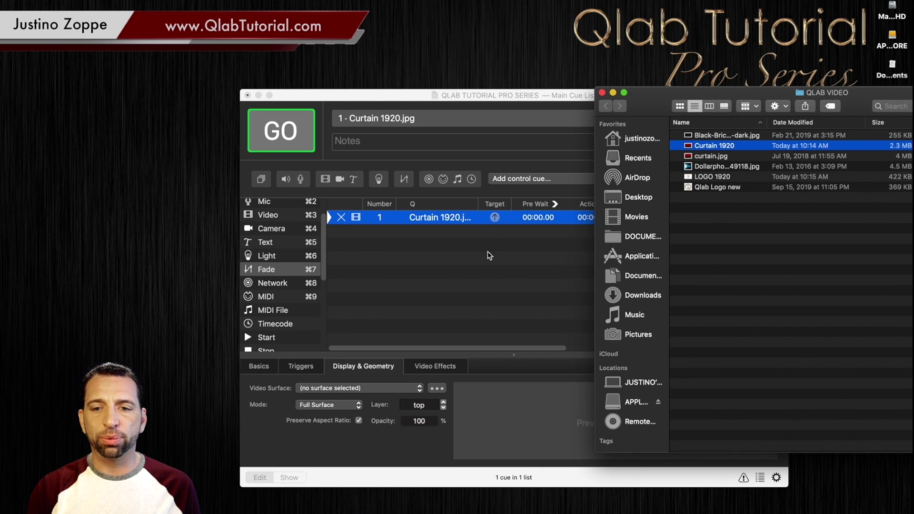
Close the QLAB VIDEO folder window and show the Active Cues list in QLab.
left_click(612, 92)
left_click(501, 282)
left_click(502, 282)
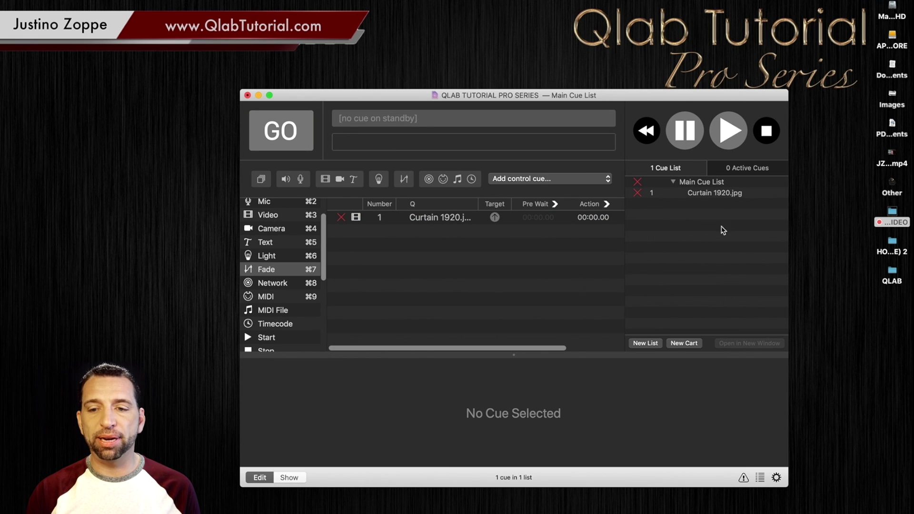
left_click(738, 174)
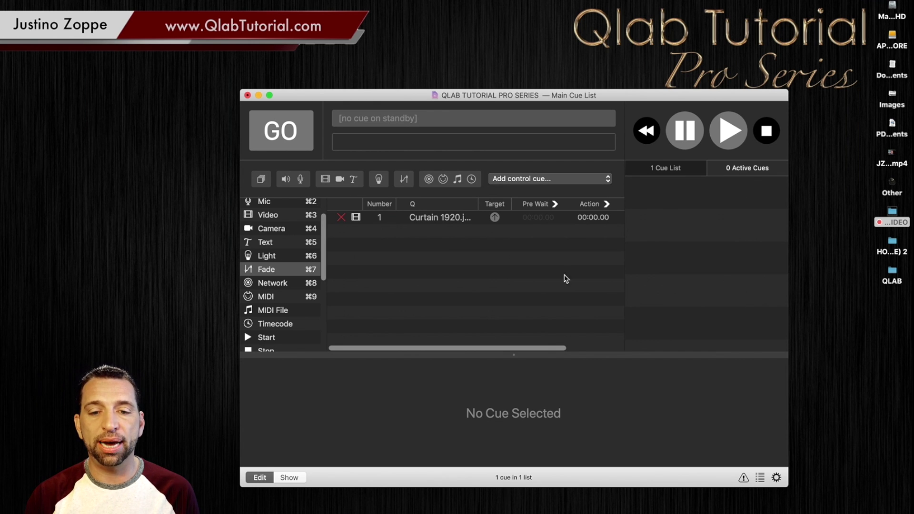
Set cue 1's video surface to QLAB TV (LCDTV) under Display & Geometry.
left_click(427, 217)
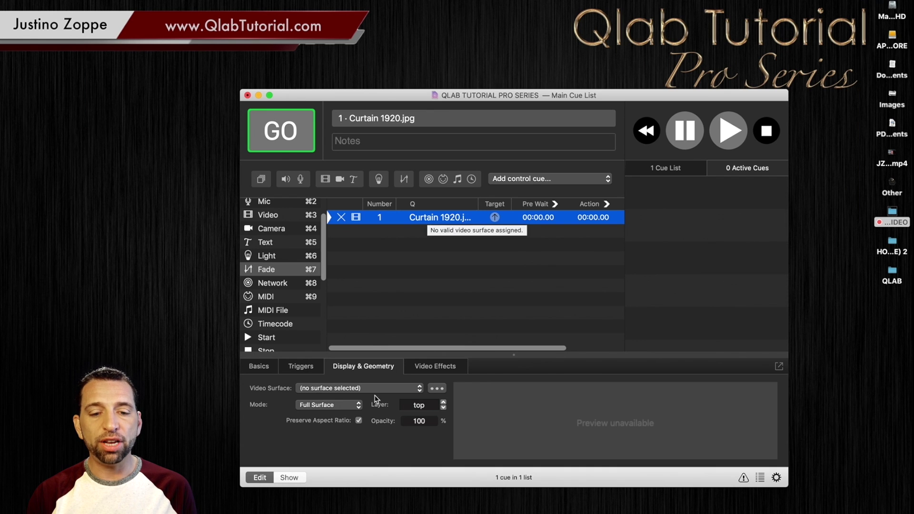
left_click(259, 368)
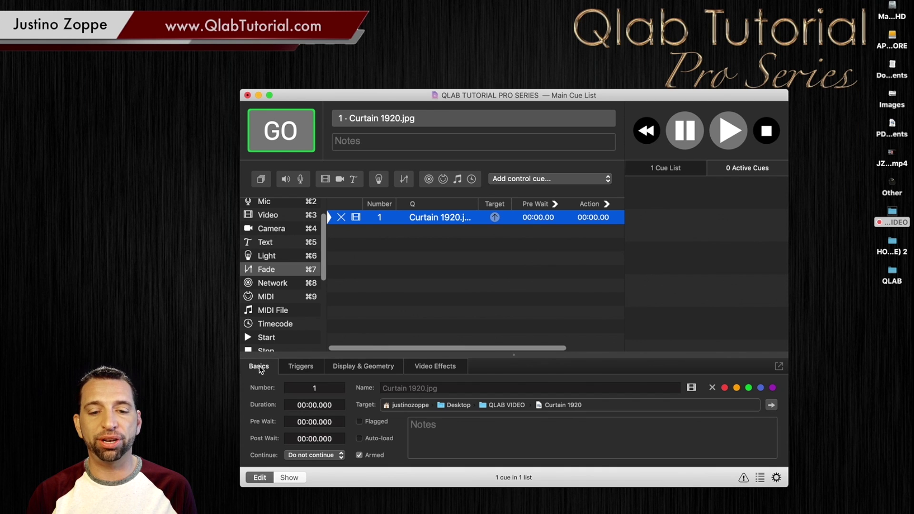
left_click(378, 368)
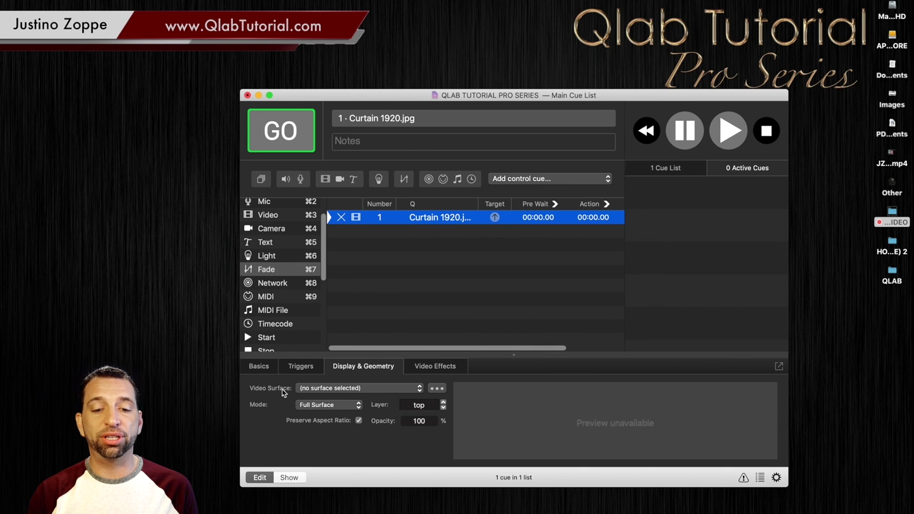
left_click(391, 390)
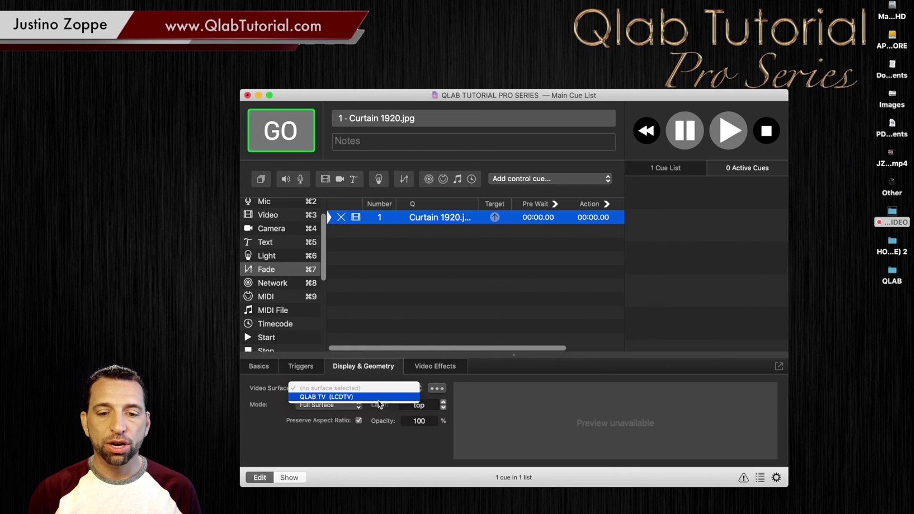
left_click(379, 398)
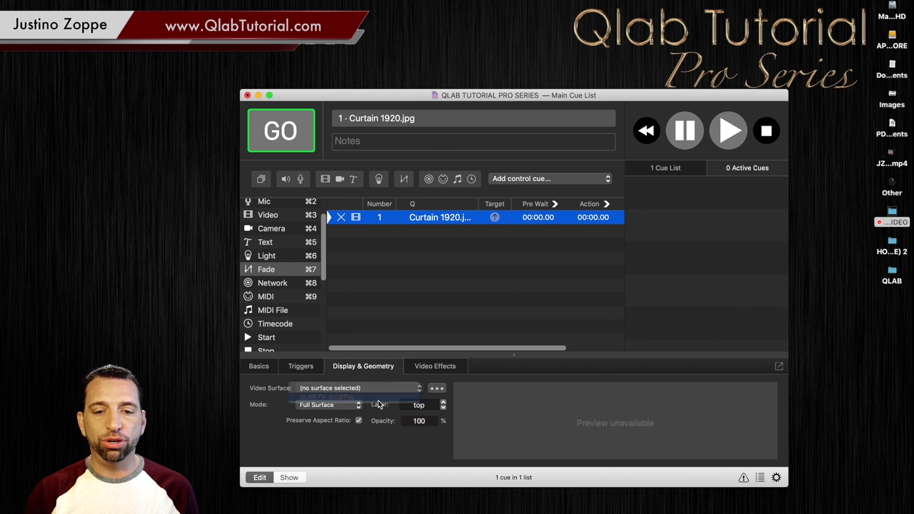
left_click(395, 300)
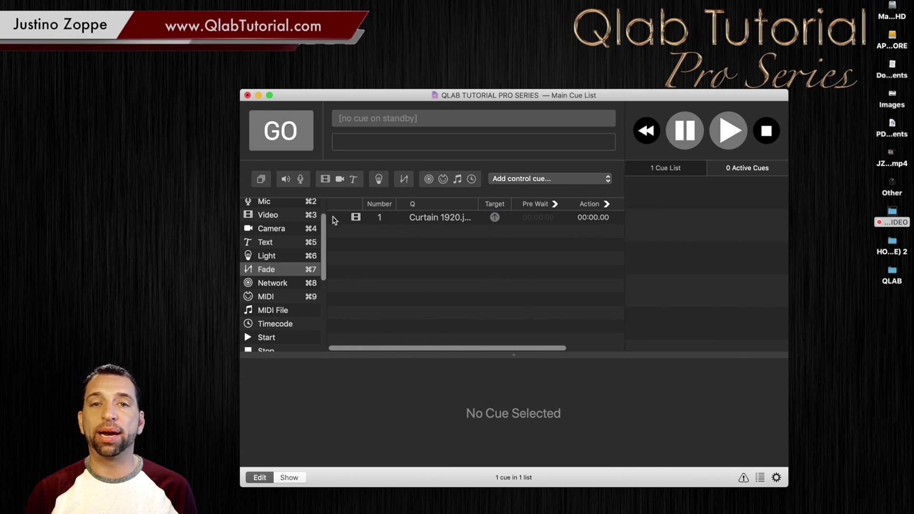
left_click(435, 220)
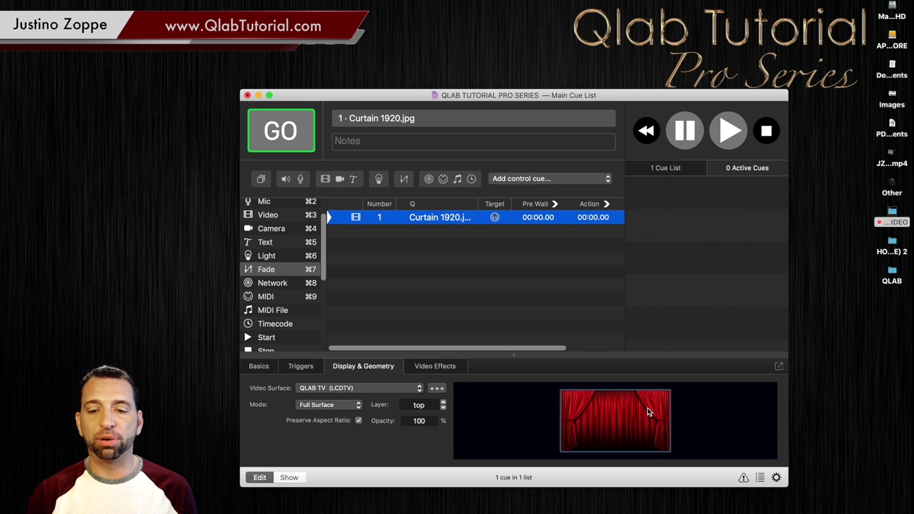
Fire the Curtain 1920.jpg cue with Space, stop it, and reselect it.
left_click(449, 292)
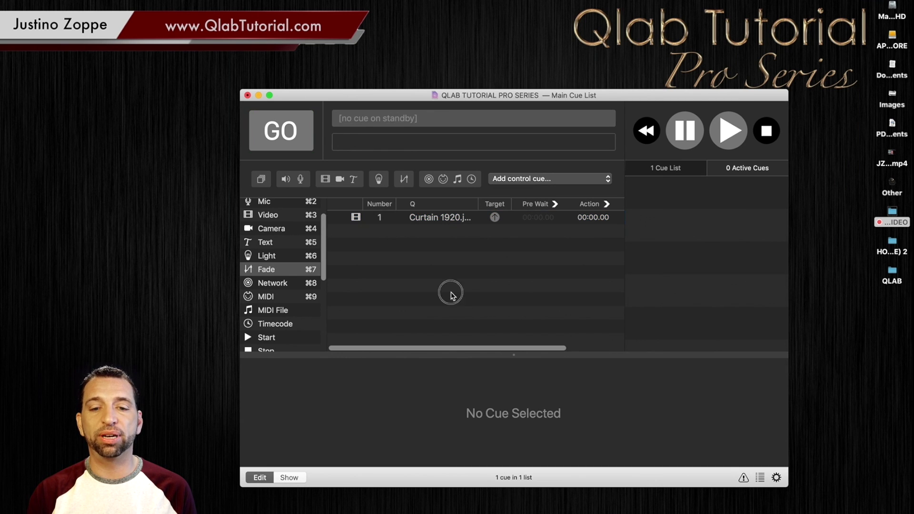
left_click(441, 220)
key("space")
key("space")
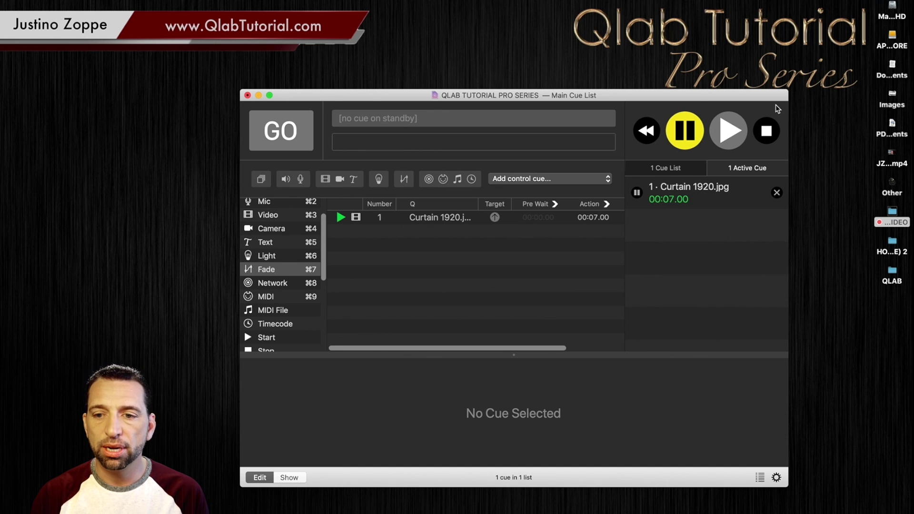
left_click(777, 192)
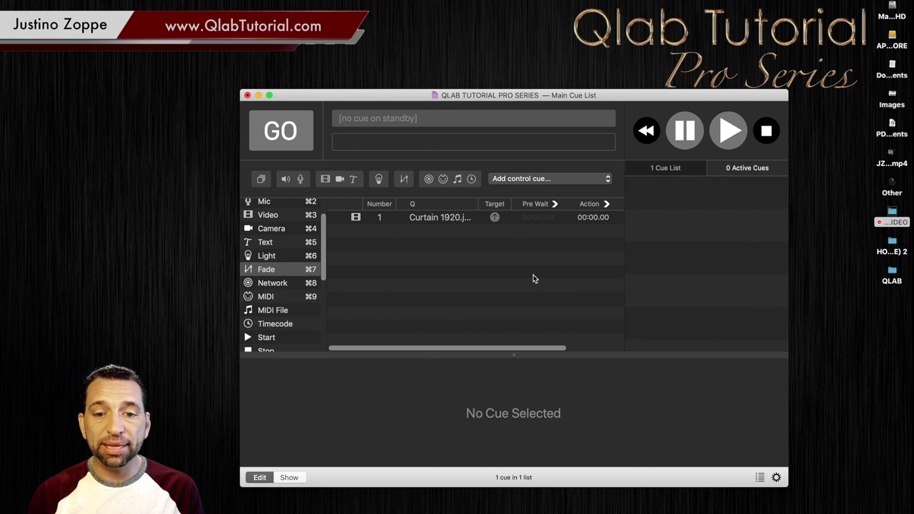
left_click(441, 223)
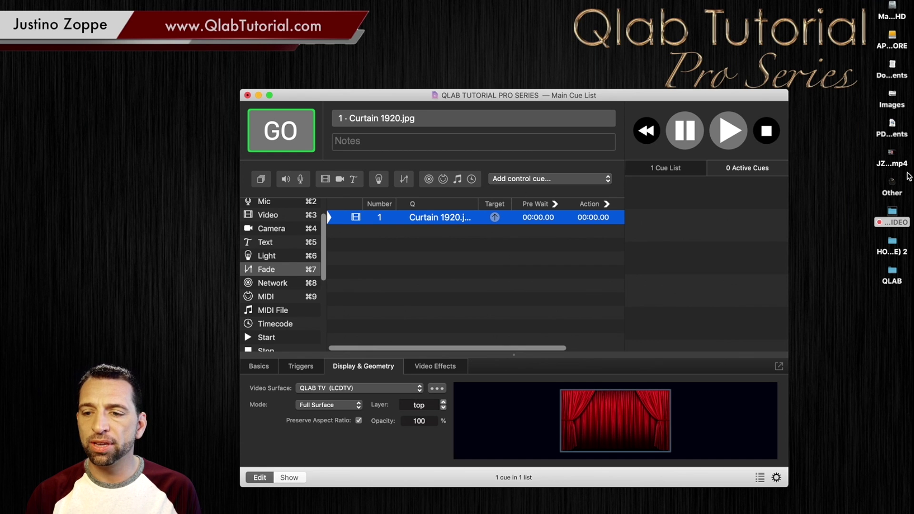
Drag LOGO 1920.png from the QLAB VIDEO folder into the cue list as cue 2.
double_click(896, 217)
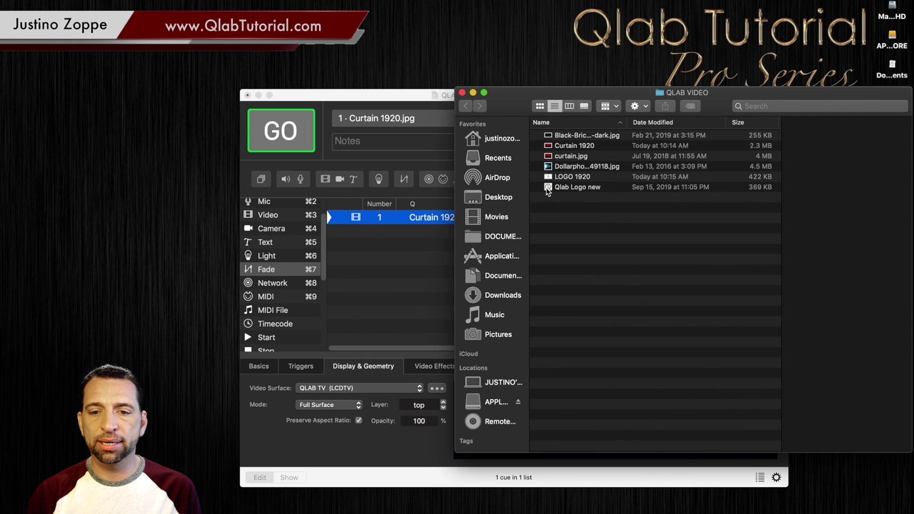
left_click(549, 168)
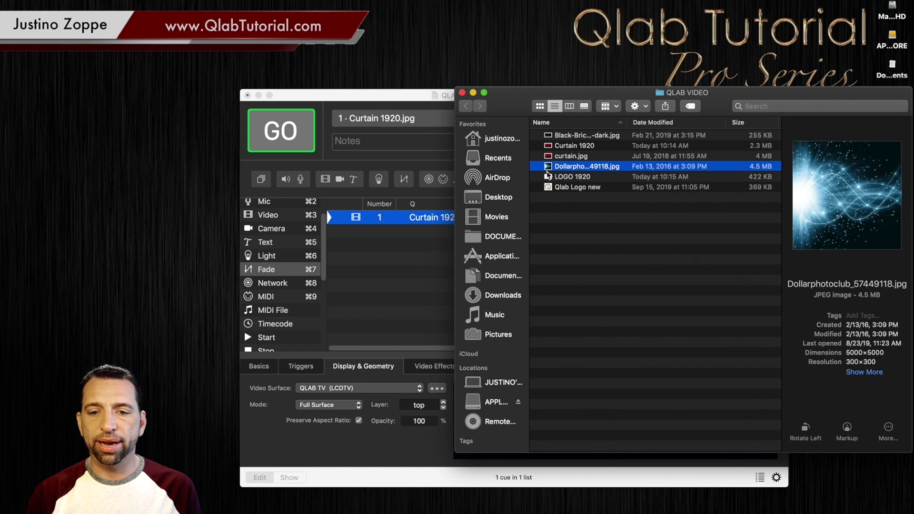
left_click(548, 177)
left_click_drag(548, 178, 409, 275)
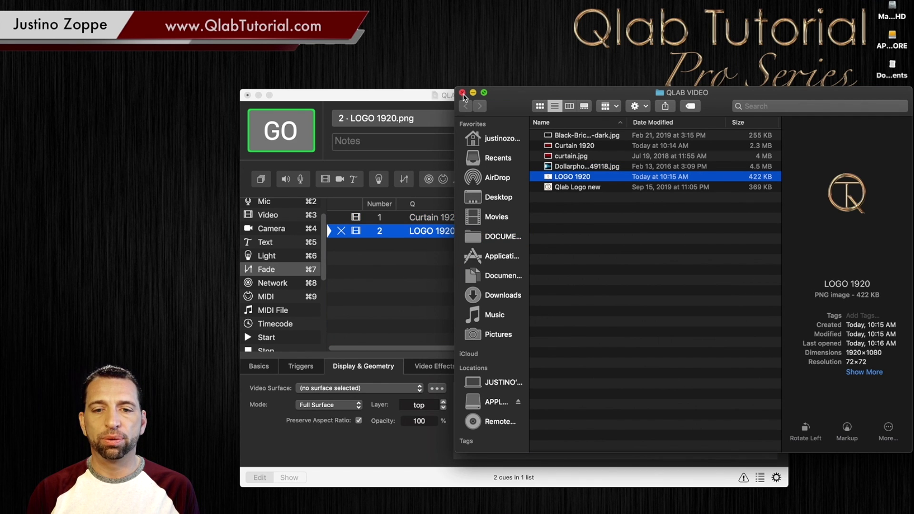
key("super+w")
left_click(358, 389)
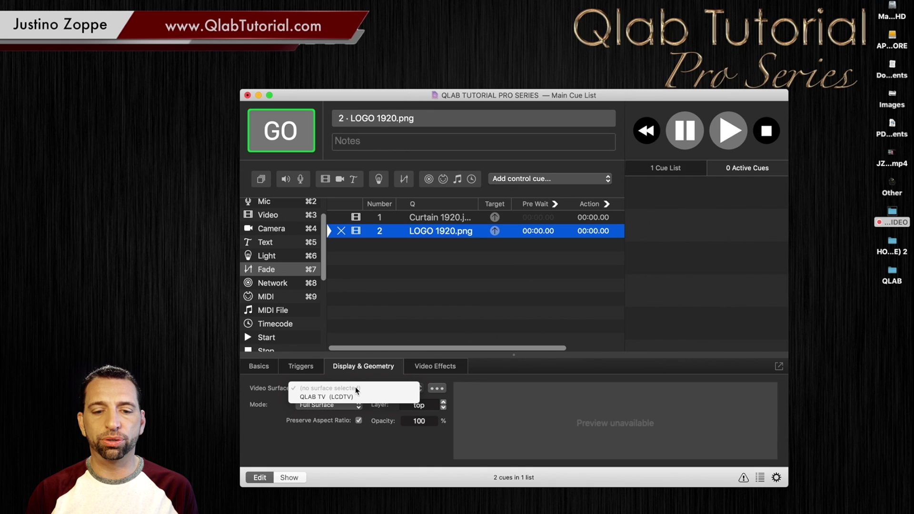
Route cue 2, LOGO 1920.png, to the QLAB TV (LCDTV) surface.
left_click(354, 398)
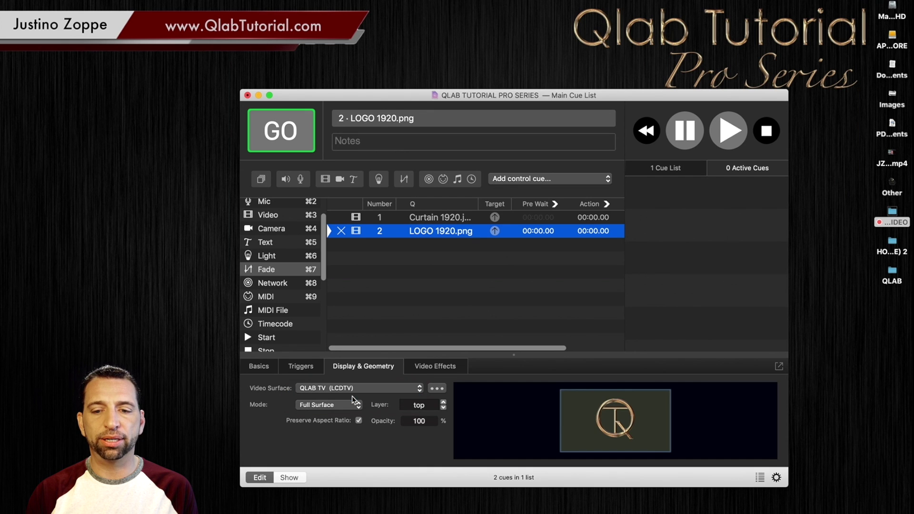
left_click(457, 297)
left_click(447, 232)
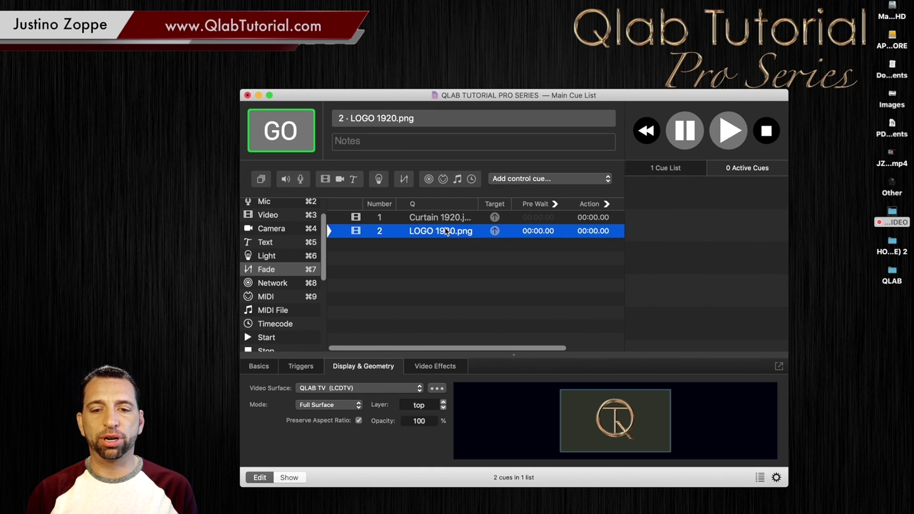
Test-play the LOGO 1920.png cue, stop it, then fire Curtain 1920.jpg.
key("space")
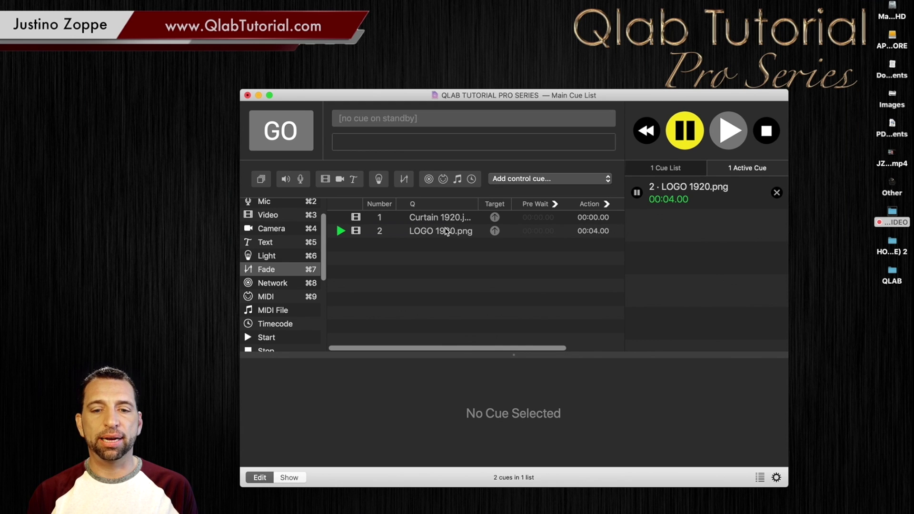
left_click(762, 132)
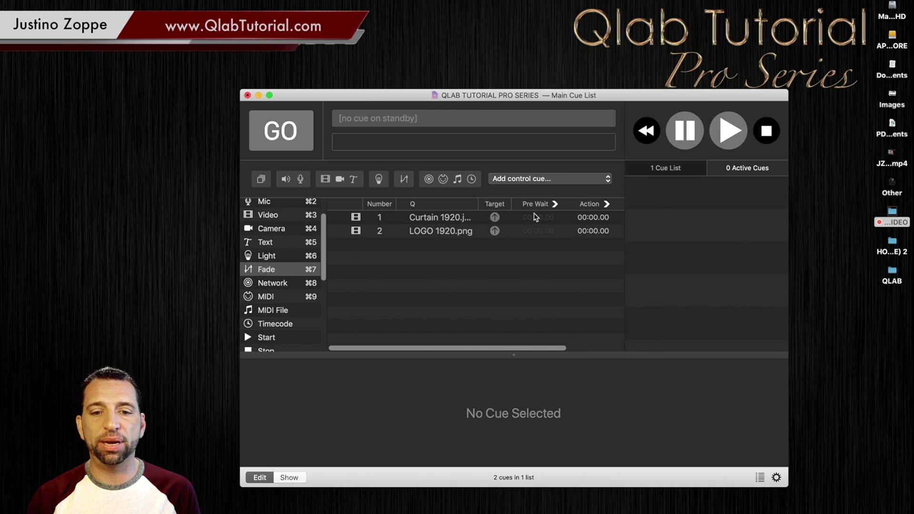
left_click(448, 220)
key("space")
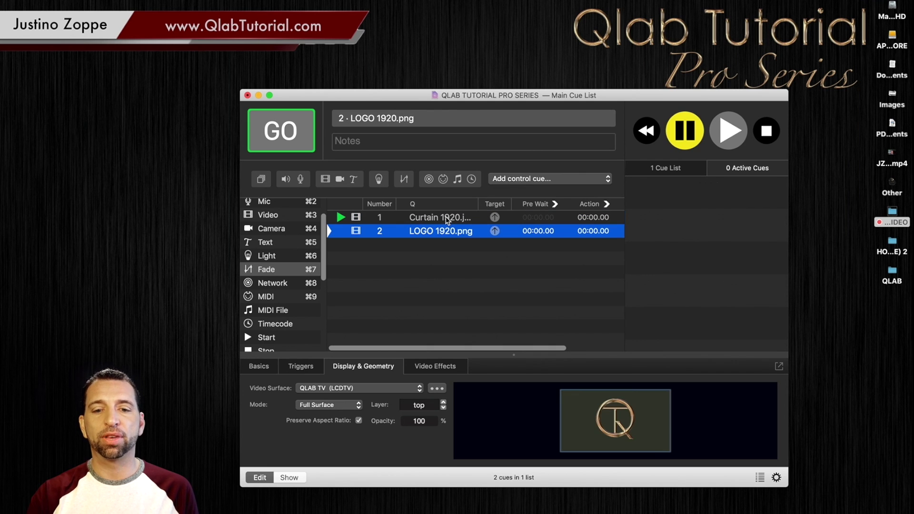